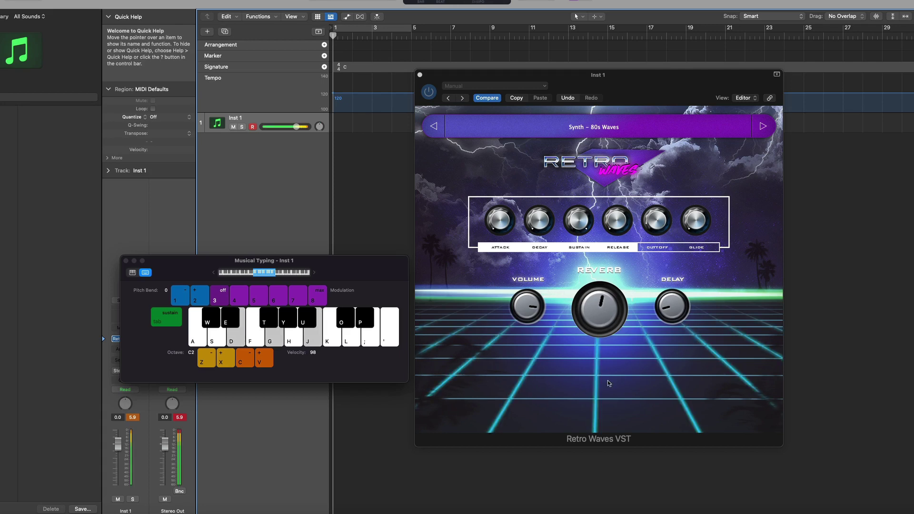
- Play the notes G, D, G and then a D+J chord through the Retro Waves synth patch
{"action": "key", "text": "g"}
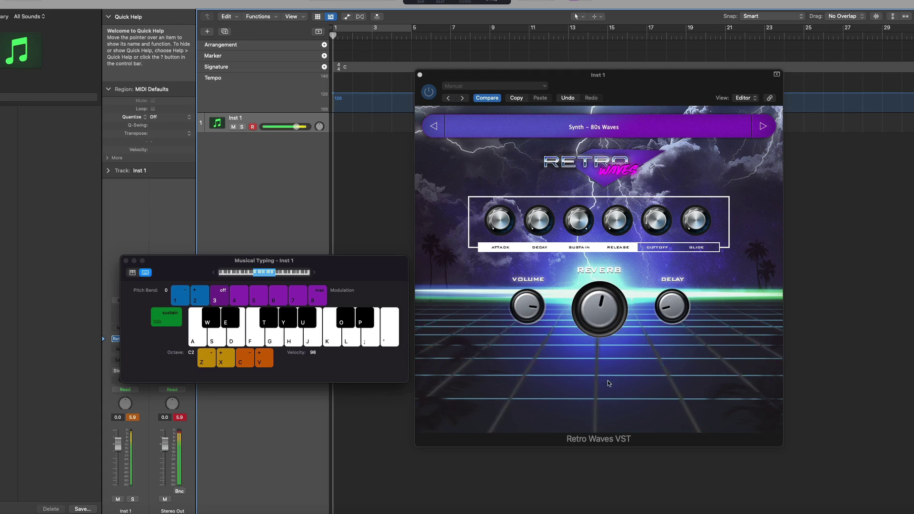
{"action": "key", "text": "d"}
{"action": "key", "text": "g"}
{"action": "key", "text": "d"}
{"action": "key", "text": "j"}
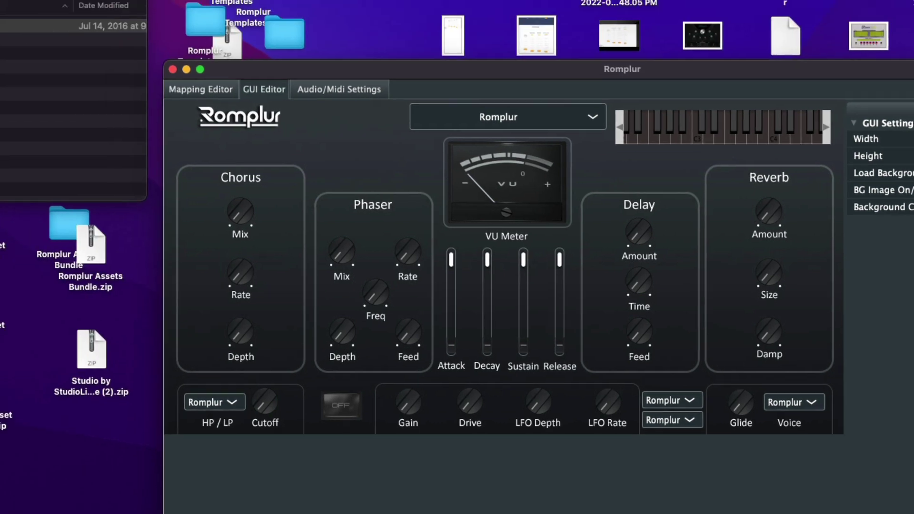
- Clear the default GUI design with Edit > Clear GUI, leaving a blank black 1000 × 600 canvas
{"action": "left_click", "coordinate": [124, 8]}
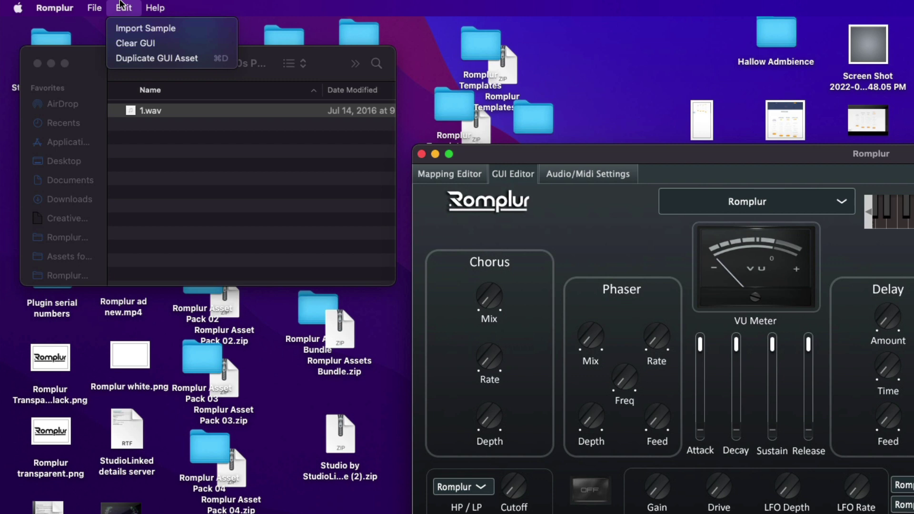
{"action": "left_click", "coordinate": [137, 43]}
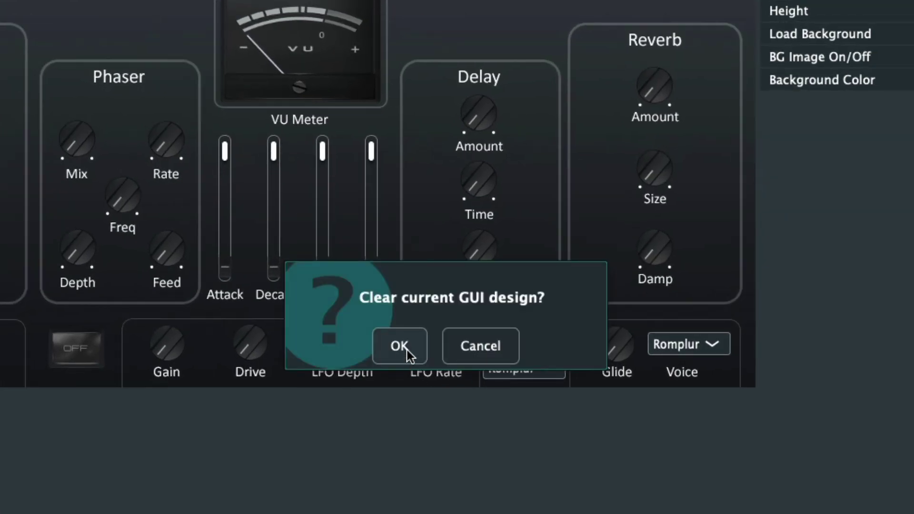
{"action": "left_click", "coordinate": [402, 347]}
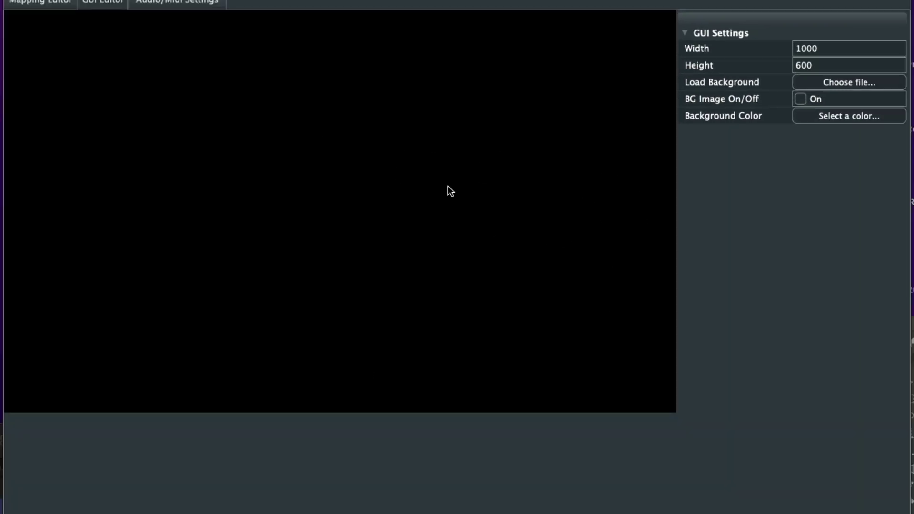
- Load retrowaves BG.png from Desktop > RetroWaves as the background image file
{"action": "left_click", "coordinate": [828, 82]}
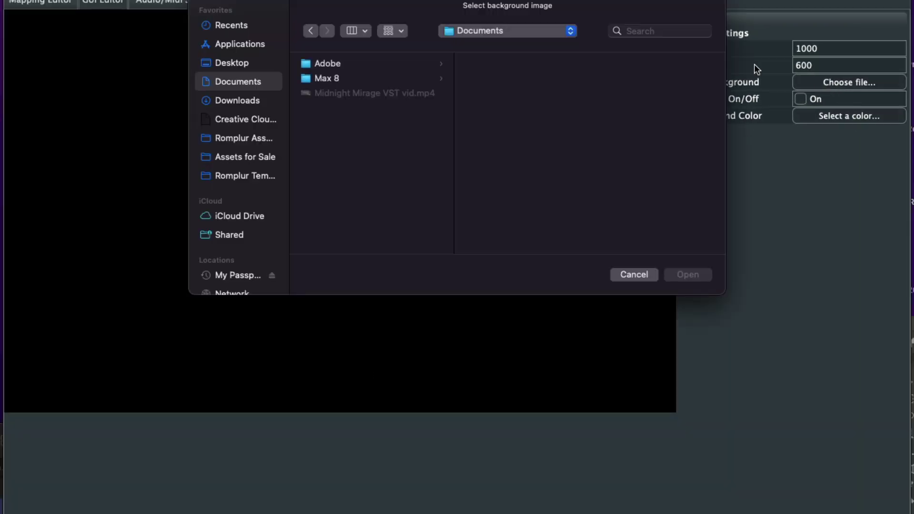
{"action": "left_click", "coordinate": [247, 64]}
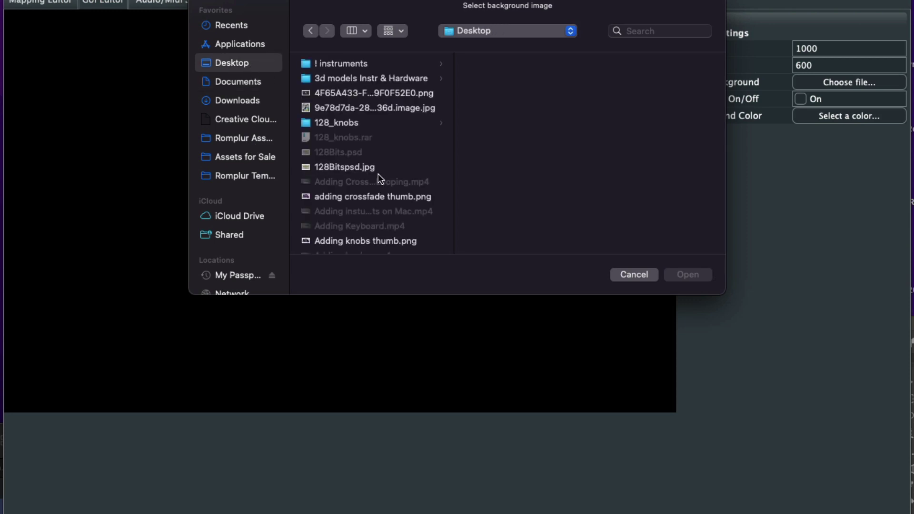
{"action": "scroll", "coordinate": [378, 175], "scroll_direction": "down", "scroll_amount": 10}
{"action": "scroll", "coordinate": [379, 177], "scroll_direction": "down", "scroll_amount": 20}
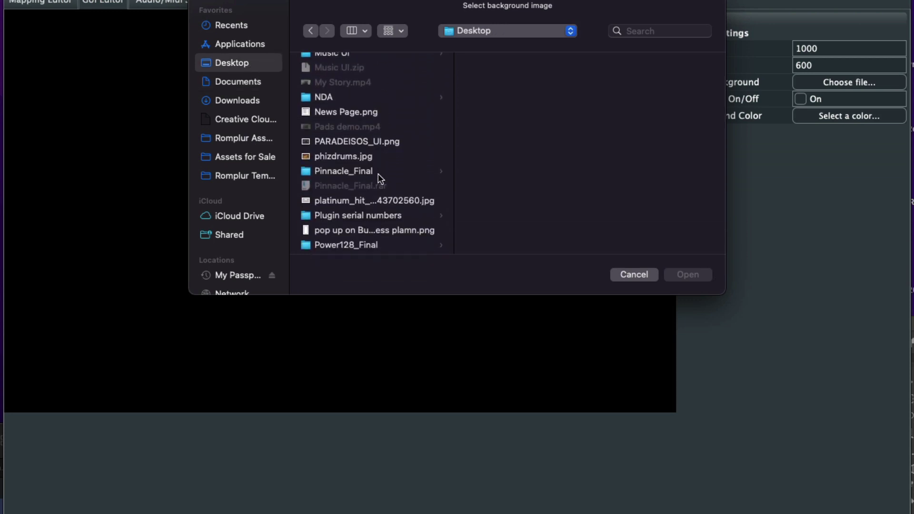
{"action": "scroll", "coordinate": [378, 173], "scroll_direction": "down", "scroll_amount": 5}
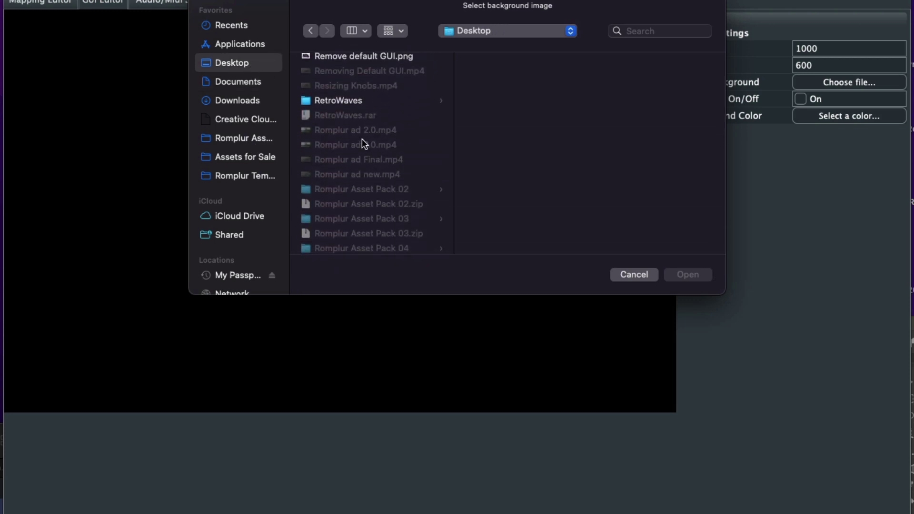
{"action": "left_click", "coordinate": [344, 100]}
{"action": "left_click", "coordinate": [518, 136]}
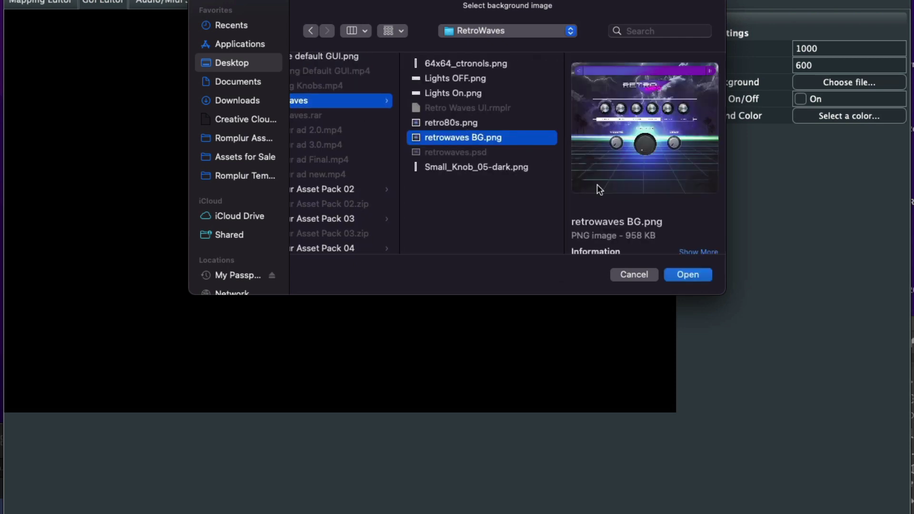
{"action": "left_click", "coordinate": [695, 275]}
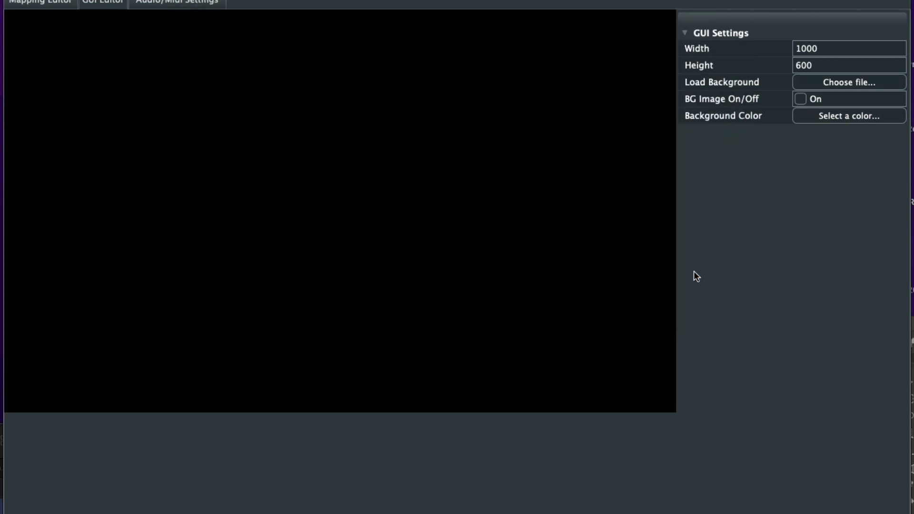
- Turn on the background image and resize the GUI to 900 wide by 800 tall
{"action": "left_click", "coordinate": [801, 101]}
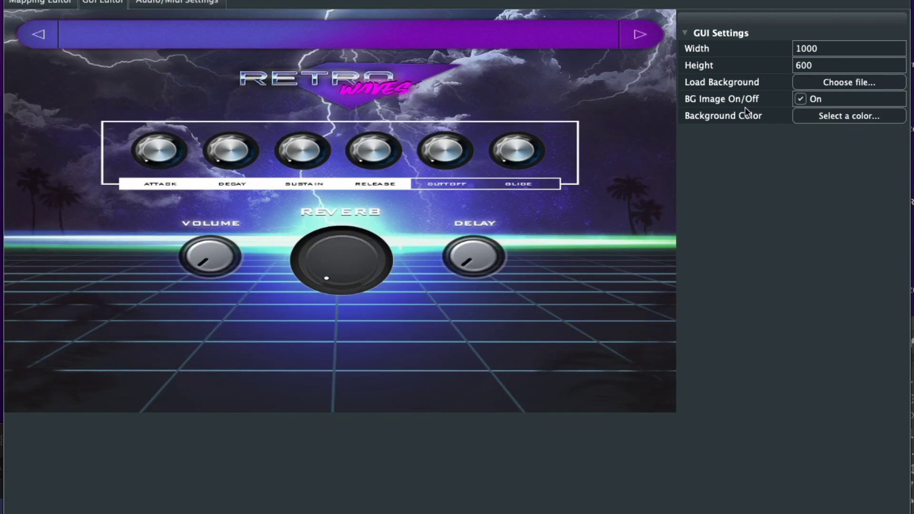
{"action": "left_click", "coordinate": [813, 48]}
{"action": "type", "text": "900"}
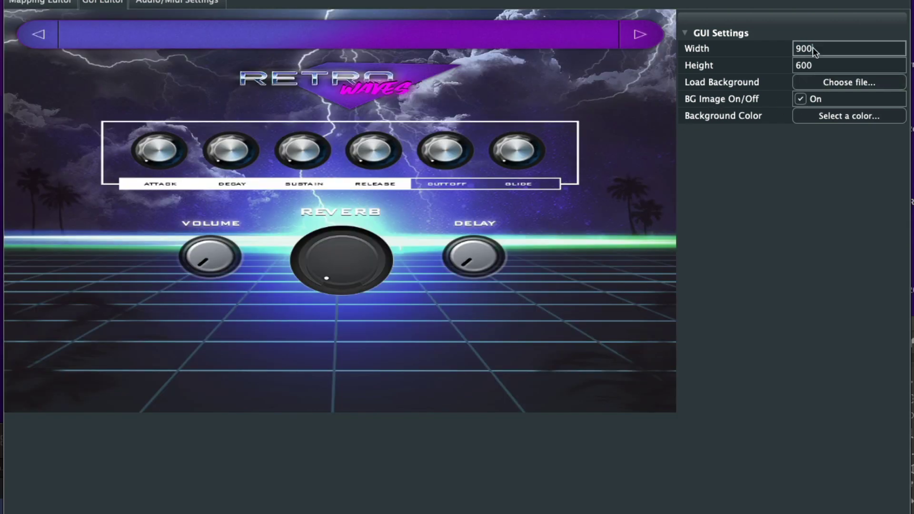
{"action": "key", "text": "Return"}
{"action": "left_click", "coordinate": [803, 70]}
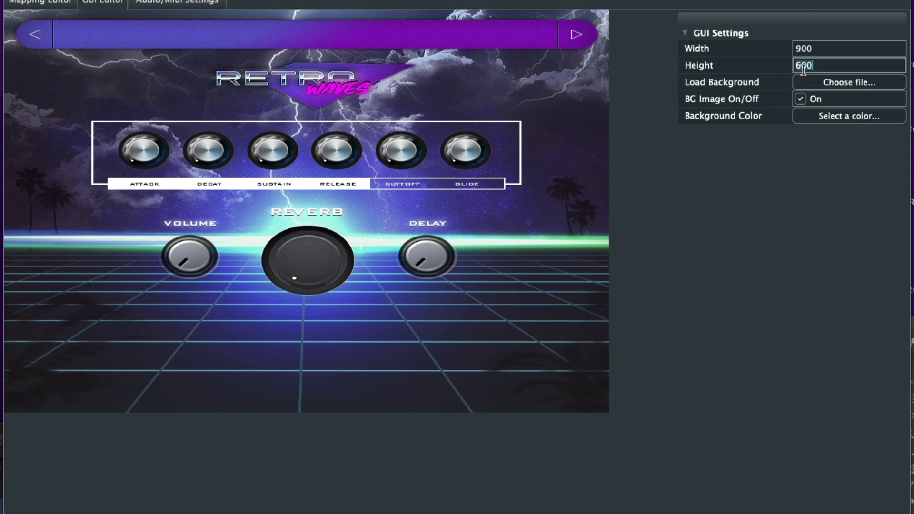
{"action": "type", "text": "800"}
{"action": "key", "text": "Return"}
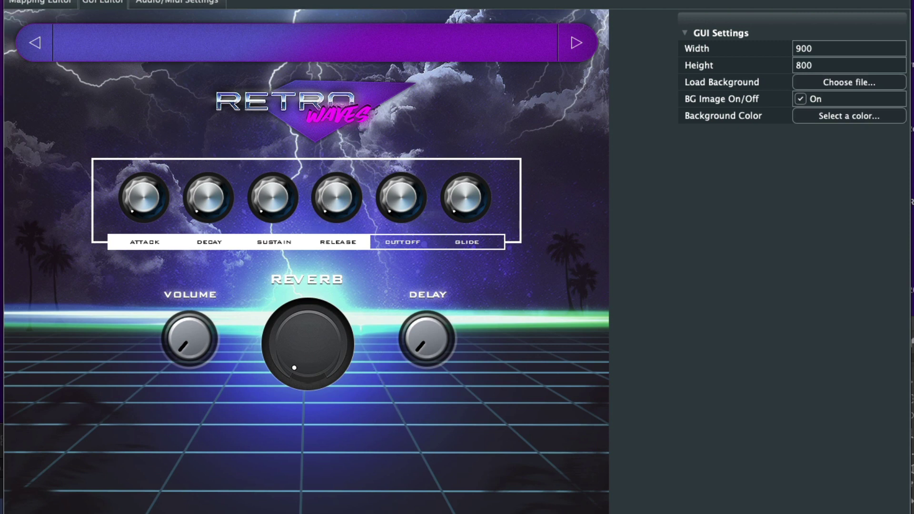
- Add a Midi Meter and drag it below the REVERB knob to X 304, Y 562
{"action": "right_click", "coordinate": [240, 430]}
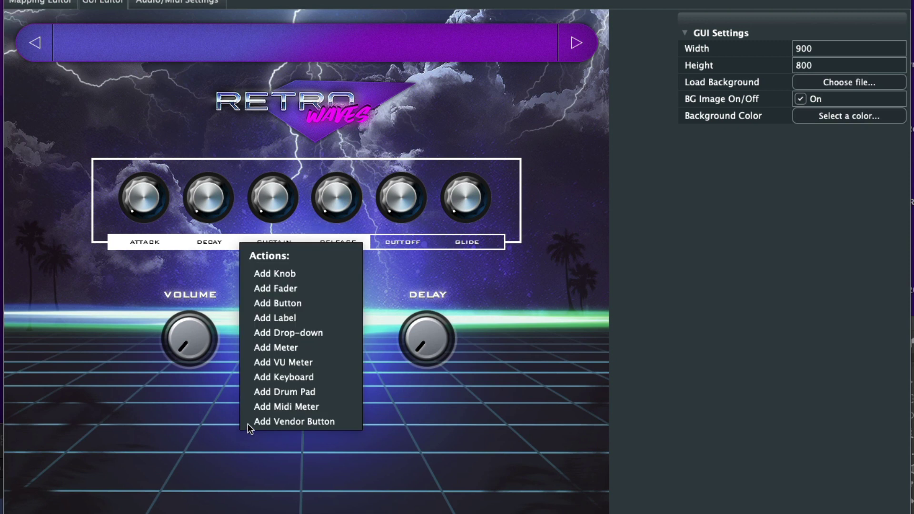
{"action": "left_click", "coordinate": [290, 406]}
{"action": "left_click", "coordinate": [281, 449]}
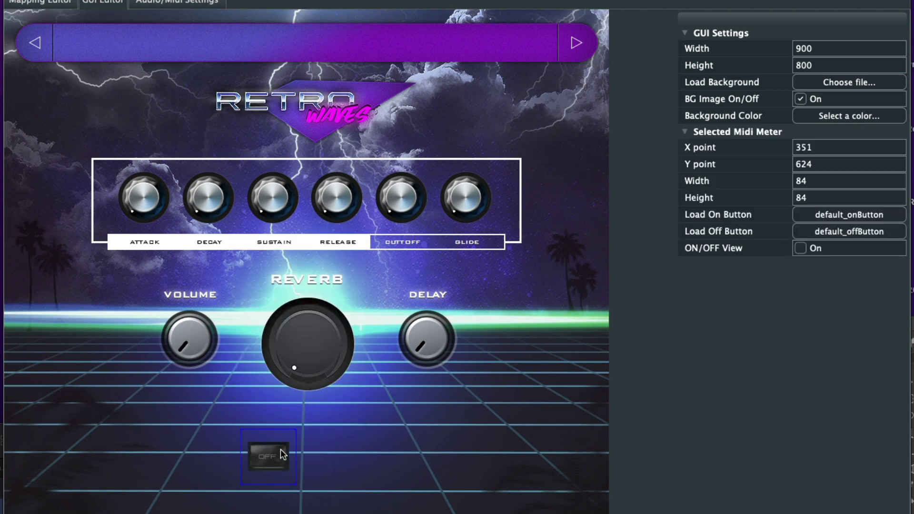
{"action": "left_click_drag", "start_coordinate": [257, 463], "coordinate": [225, 423]}
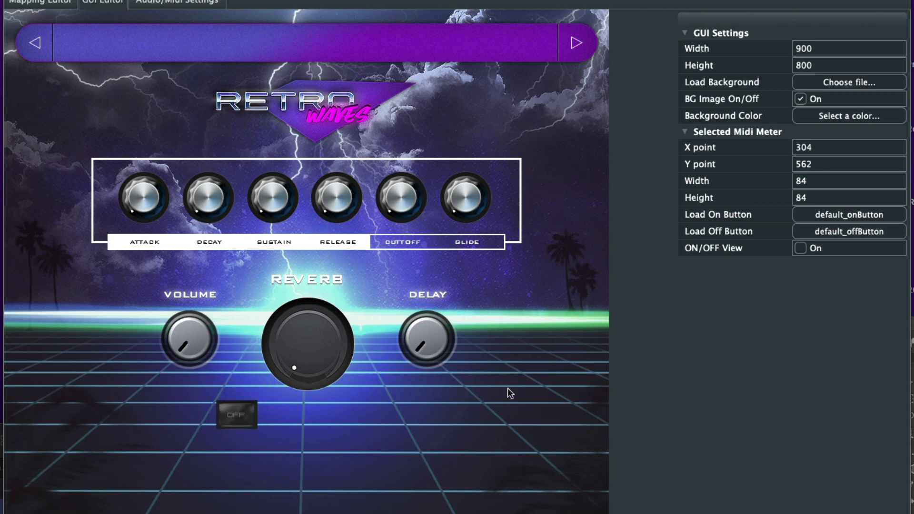
- Load Lights On.png from Desktop > RetroWaves as the Midi Meter's ON image
{"action": "left_click", "coordinate": [829, 216]}
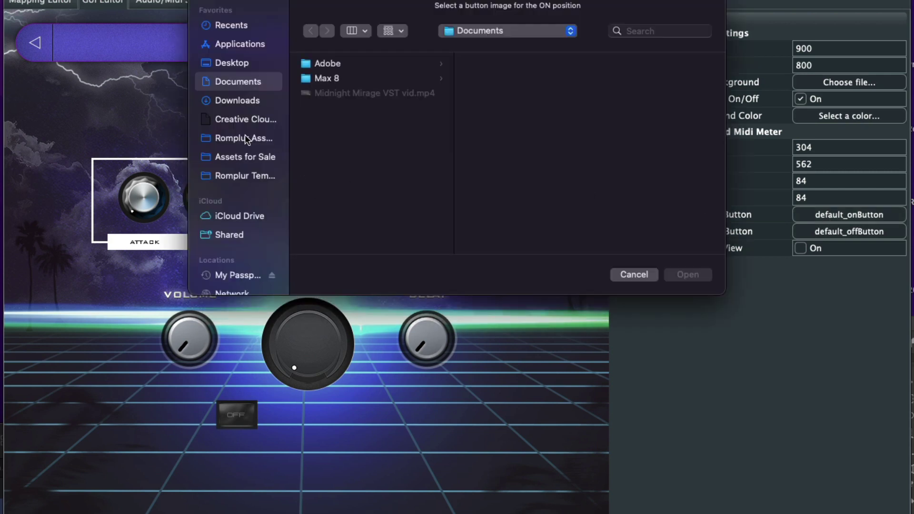
{"action": "left_click", "coordinate": [236, 65]}
{"action": "scroll", "coordinate": [367, 162], "scroll_direction": "down", "scroll_amount": 5}
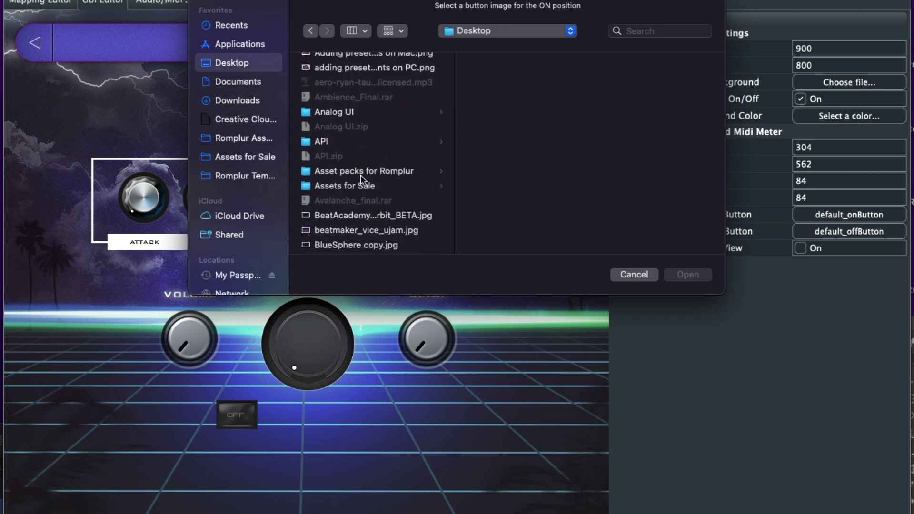
{"action": "scroll", "coordinate": [361, 175], "scroll_direction": "down", "scroll_amount": 10}
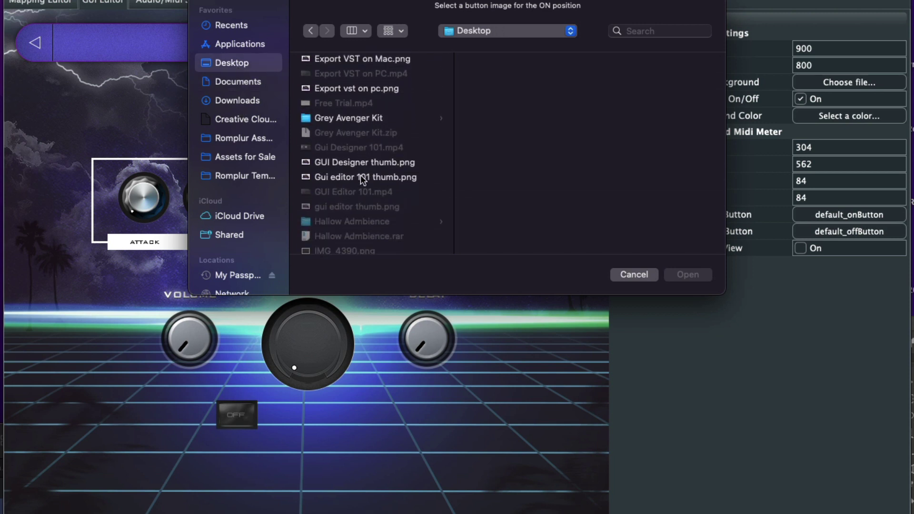
{"action": "scroll", "coordinate": [361, 175], "scroll_direction": "down", "scroll_amount": 15}
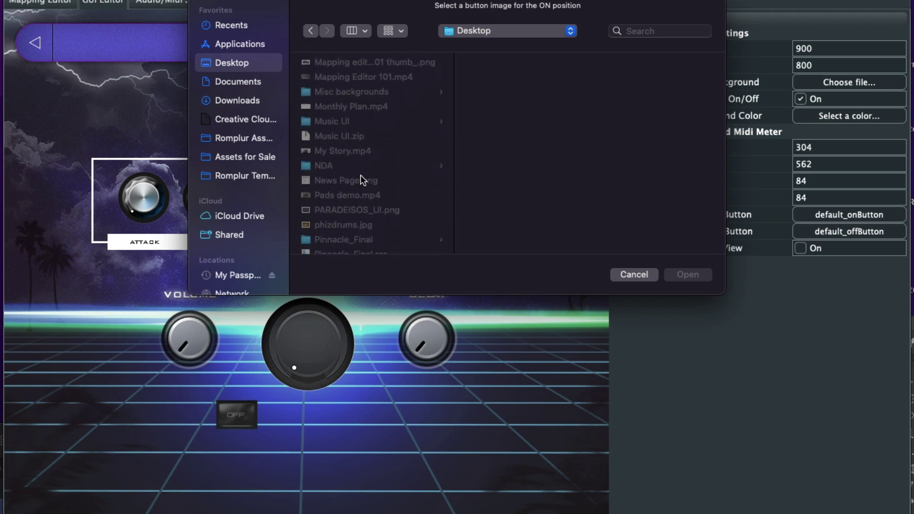
{"action": "scroll", "coordinate": [361, 175], "scroll_direction": "down", "scroll_amount": 15}
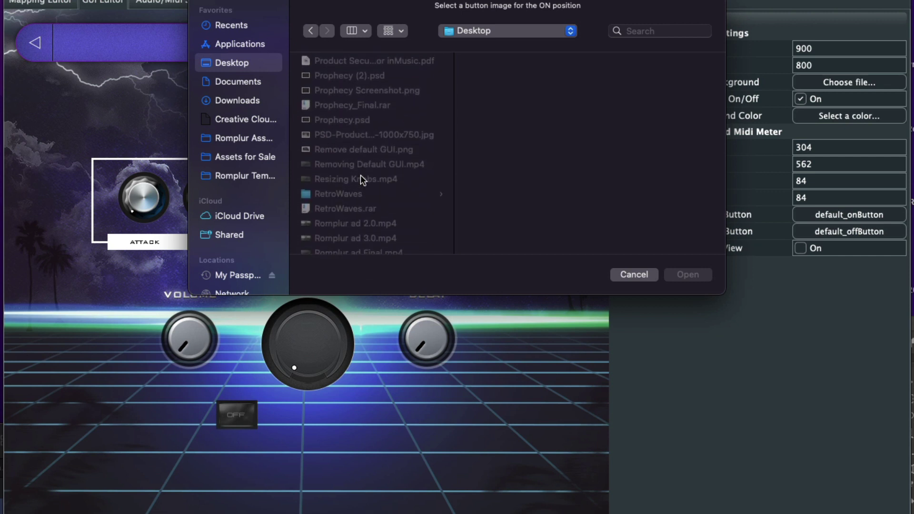
{"action": "left_click", "coordinate": [353, 191]}
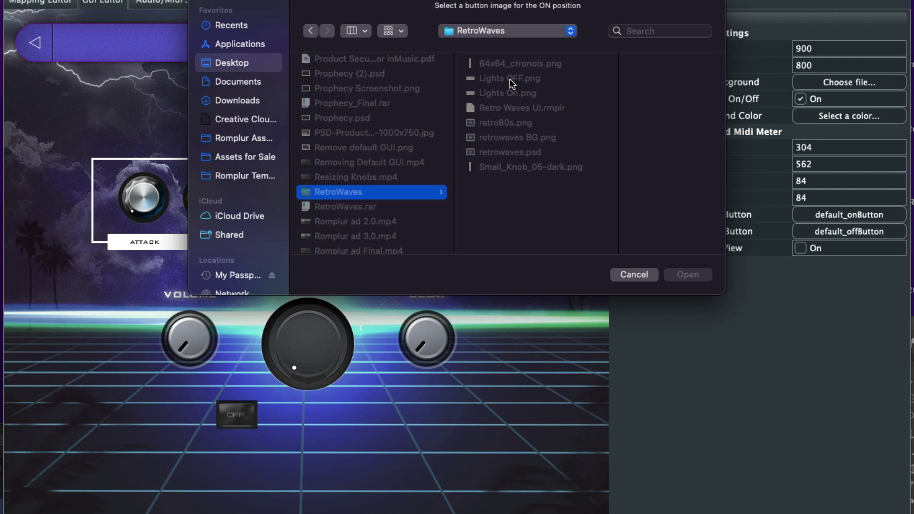
{"action": "left_click", "coordinate": [514, 91]}
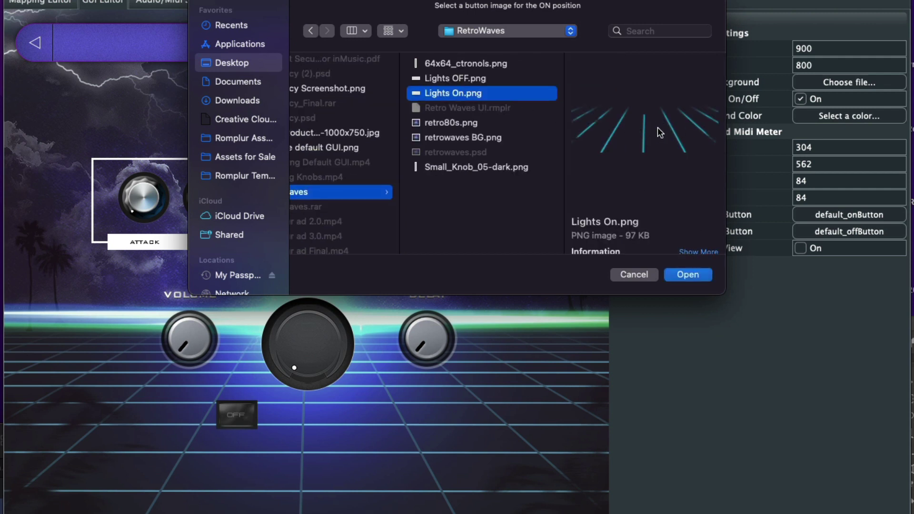
{"action": "left_click", "coordinate": [694, 277]}
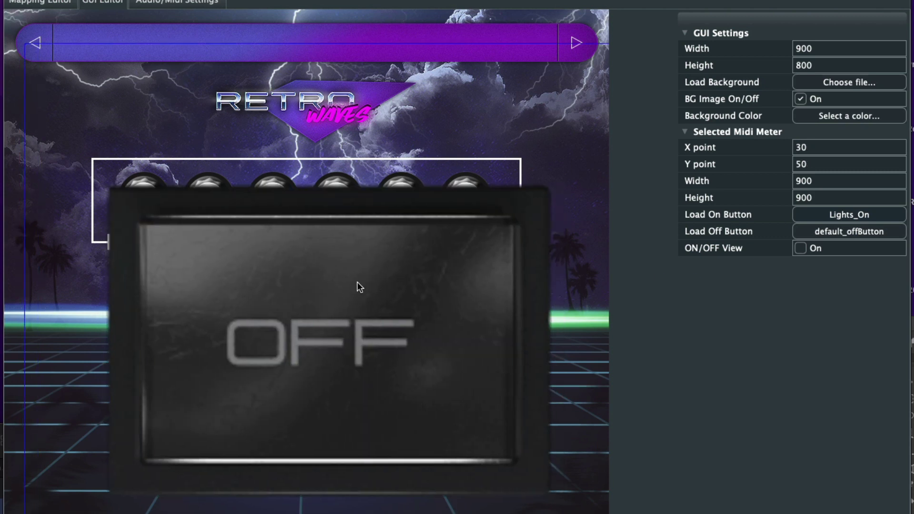
- Load Lights OFF.png from the RetroWaves folder as the Midi Meter's OFF image
{"action": "left_click", "coordinate": [836, 229]}
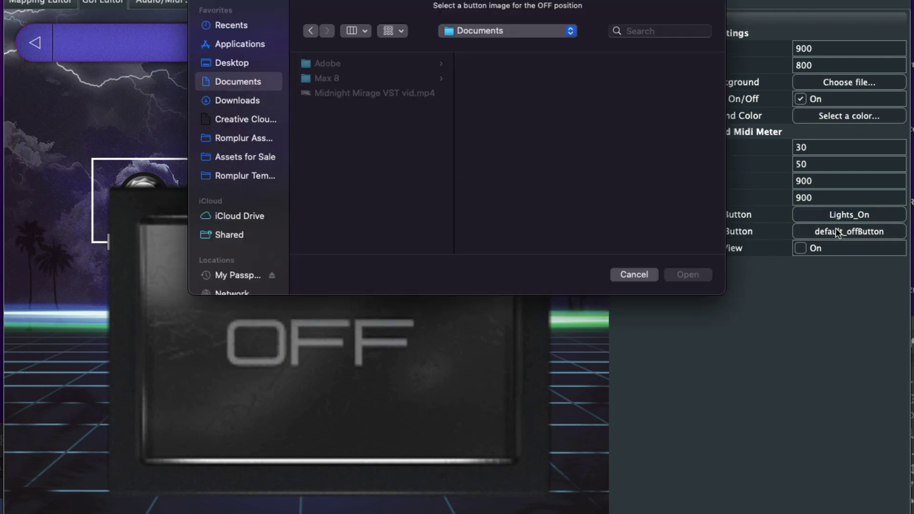
{"action": "left_click", "coordinate": [235, 65]}
{"action": "scroll", "coordinate": [381, 161], "scroll_direction": "down", "scroll_amount": 2}
{"action": "scroll", "coordinate": [381, 161], "scroll_direction": "down", "scroll_amount": 15}
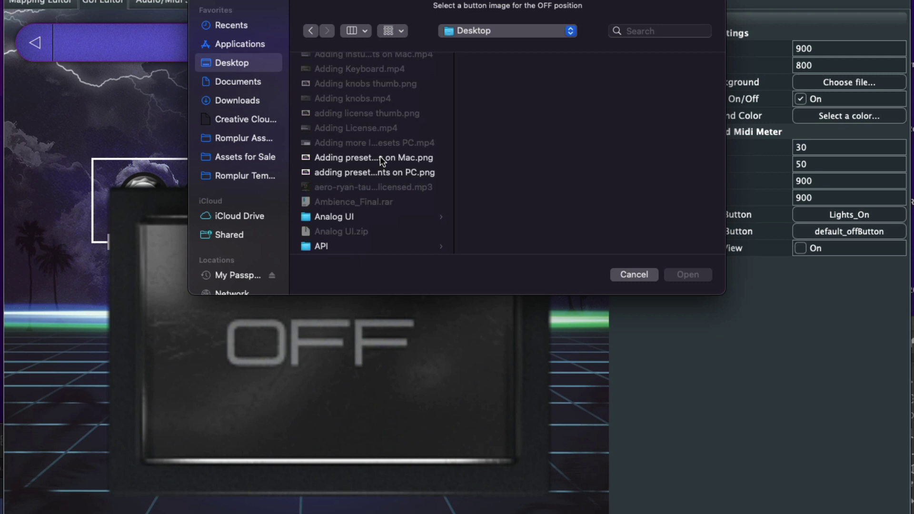
{"action": "scroll", "coordinate": [381, 161], "scroll_direction": "down", "scroll_amount": 20}
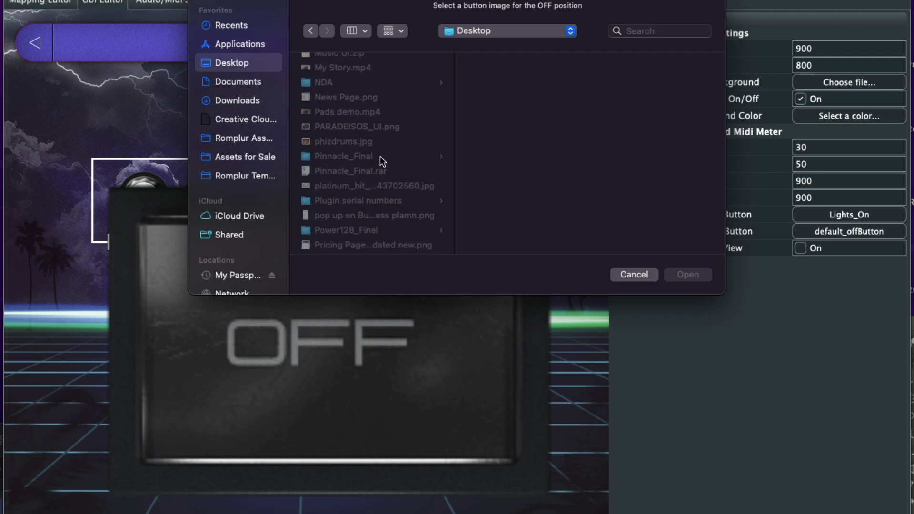
{"action": "scroll", "coordinate": [381, 161], "scroll_direction": "up", "scroll_amount": 4}
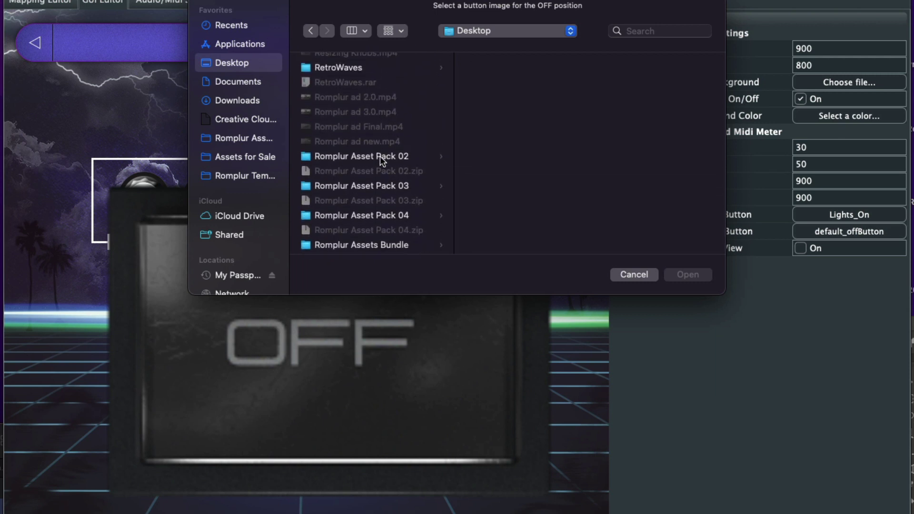
{"action": "left_click", "coordinate": [370, 103]}
{"action": "left_click", "coordinate": [535, 78]}
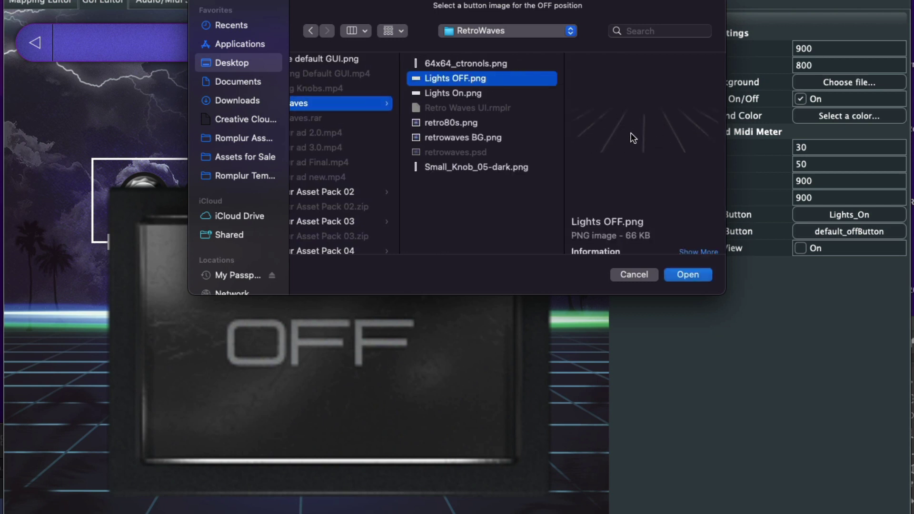
{"action": "left_click", "coordinate": [689, 276]}
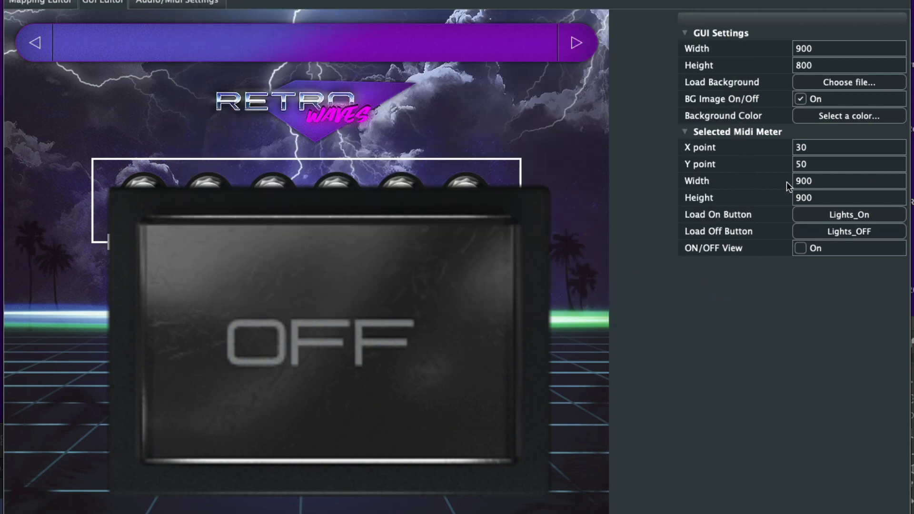
- Set the meter's height to 302 and drag it down over the knob panel
{"action": "left_click", "coordinate": [804, 200]}
{"action": "key", "text": "BackSpace"}
{"action": "type", "text": "302"}
{"action": "key", "text": "Return"}
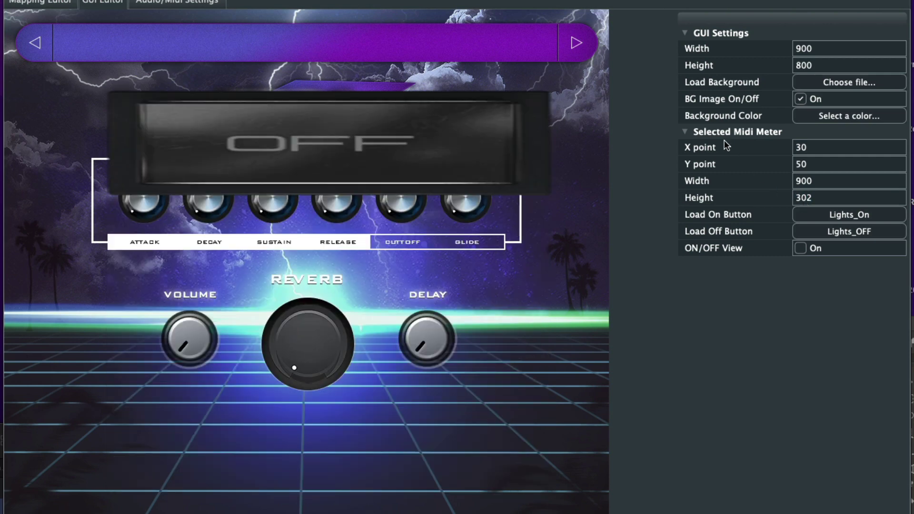
{"action": "left_click_drag", "start_coordinate": [370, 171], "coordinate": [289, 247]}
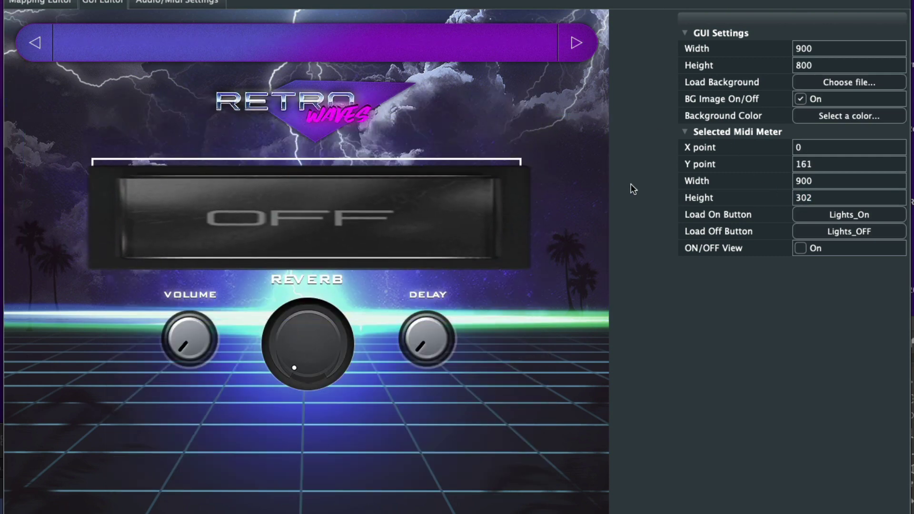
- Preview the lit view, move the meter to Y 292 and shrink it to 489 × 119
{"action": "left_click", "coordinate": [801, 249]}
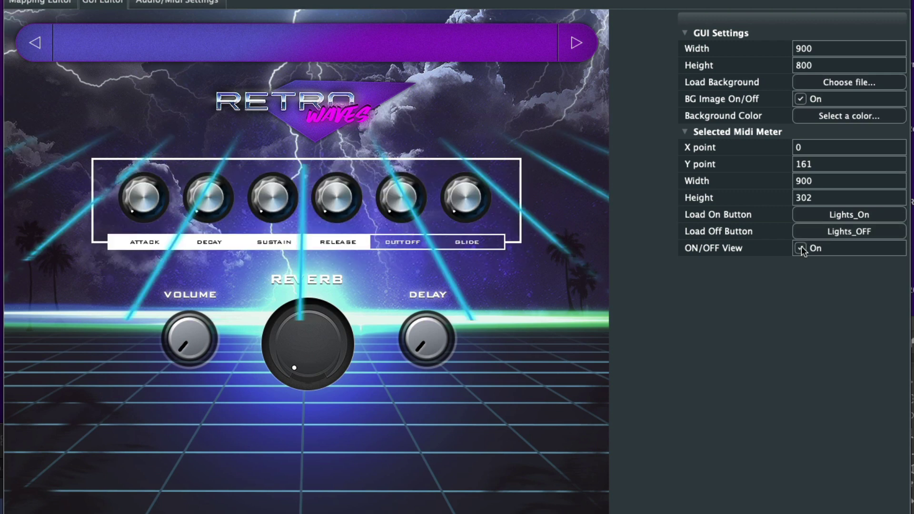
{"action": "left_click", "coordinate": [802, 249]}
{"action": "left_click", "coordinate": [801, 249]}
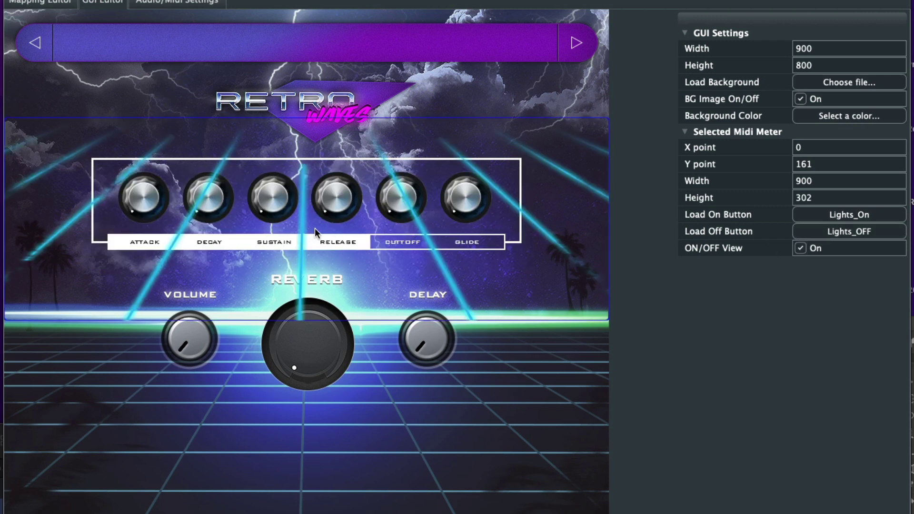
{"action": "left_click_drag", "start_coordinate": [299, 242], "coordinate": [296, 329]}
{"action": "left_click", "coordinate": [801, 249]}
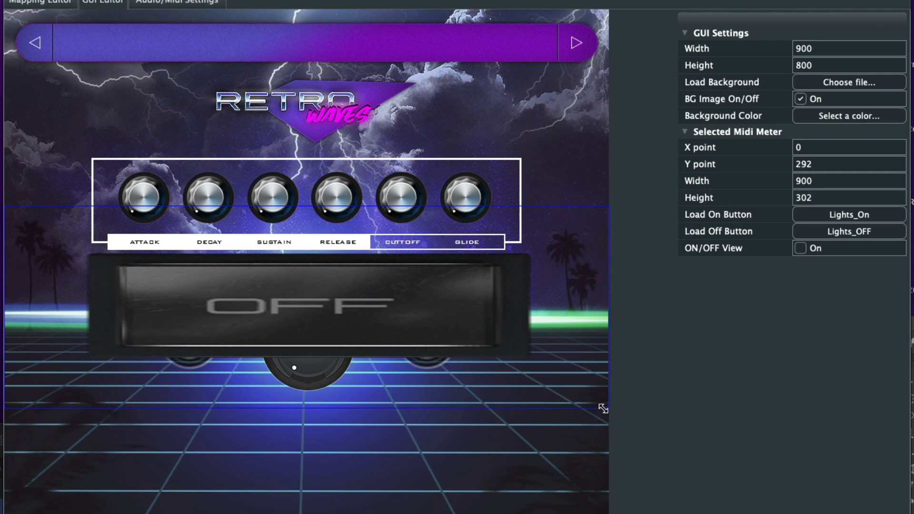
{"action": "left_click_drag", "start_coordinate": [606, 402], "coordinate": [332, 286]}
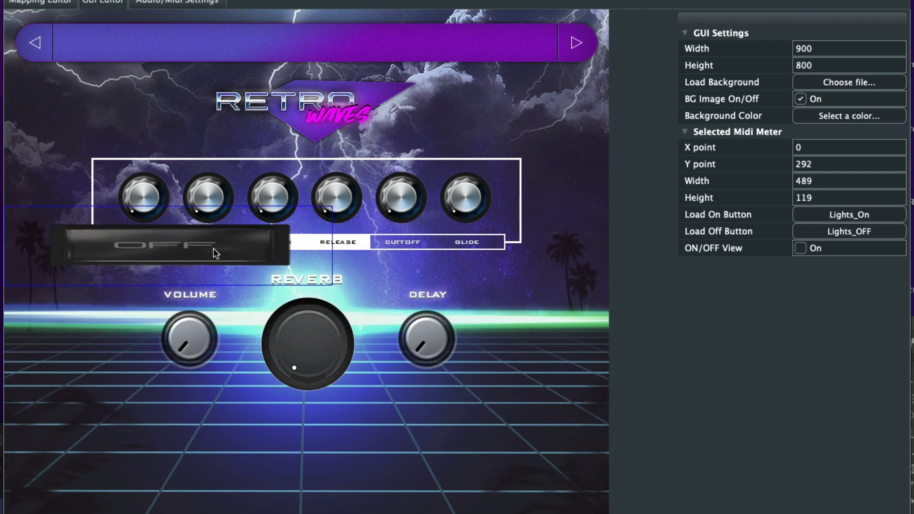
- Duplicate the Midi Meter, delete the original, and move the copy down the canvas
{"action": "right_click", "coordinate": [213, 250]}
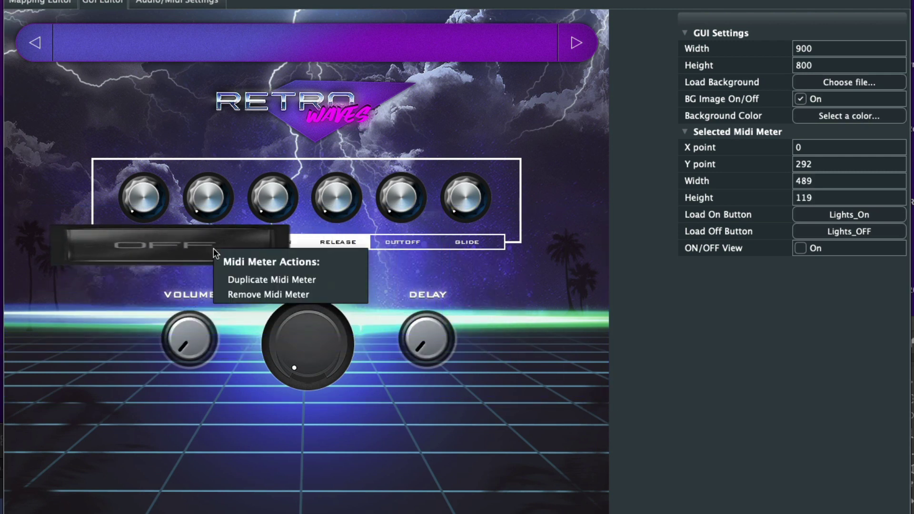
{"action": "left_click", "coordinate": [264, 279]}
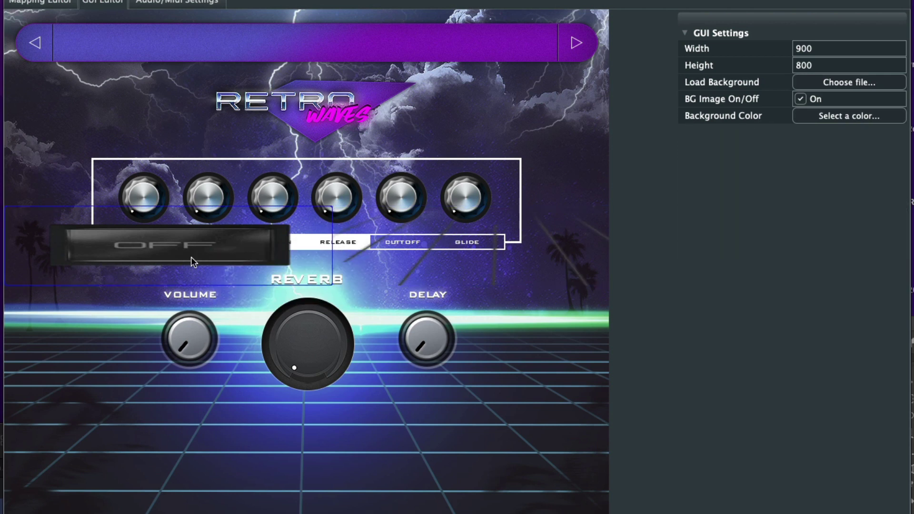
{"action": "left_click", "coordinate": [146, 266]}
{"action": "right_click", "coordinate": [146, 265]}
{"action": "left_click", "coordinate": [179, 311]}
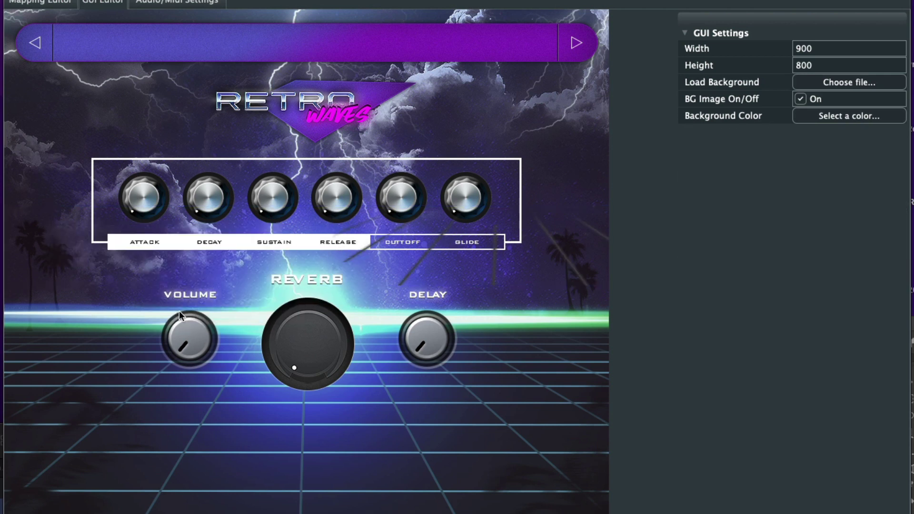
{"action": "left_click_drag", "start_coordinate": [497, 243], "coordinate": [312, 415]}
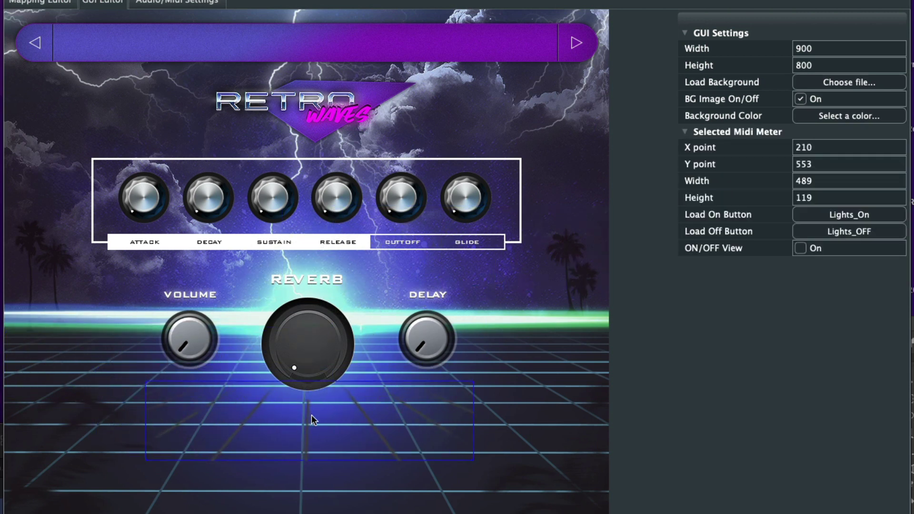
- Size the duplicate meter to 900 wide by 302 tall
{"action": "left_click", "coordinate": [808, 186]}
{"action": "key", "text": "BackSpace"}
{"action": "type", "text": "900"}
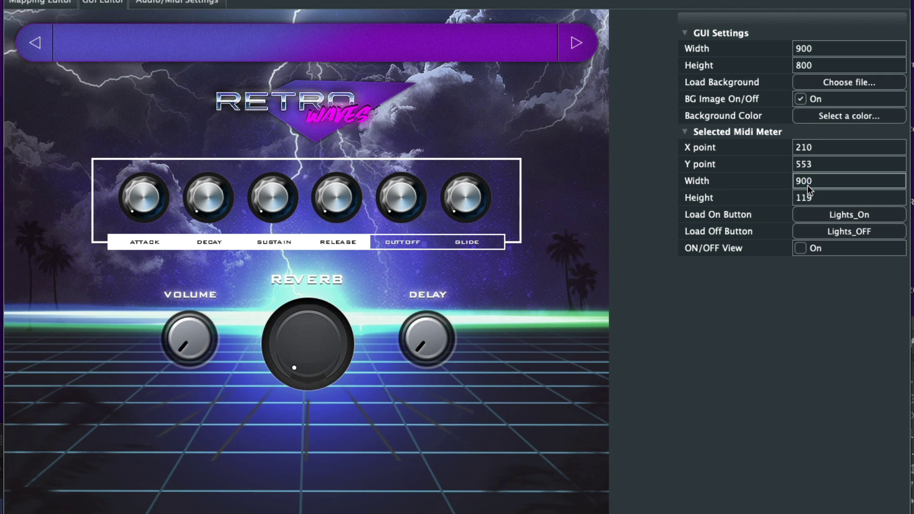
{"action": "key", "text": "Return"}
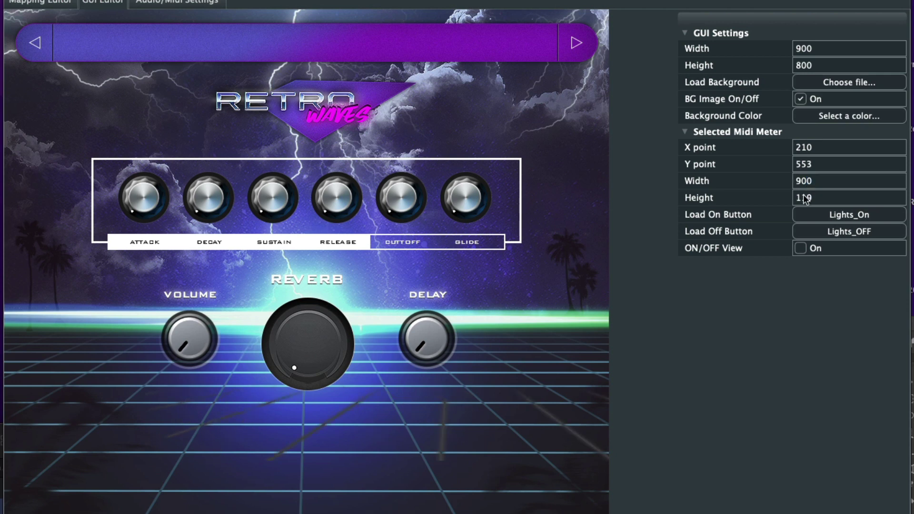
{"action": "left_click", "coordinate": [804, 199]}
{"action": "key", "text": "BackSpace"}
{"action": "type", "text": "302"}
{"action": "key", "text": "Return"}
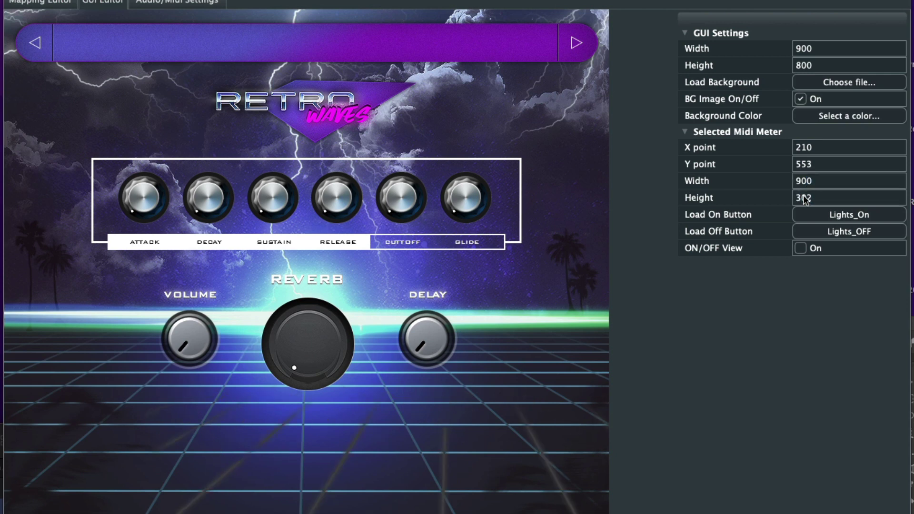
- Slide the meter to X 0, Y 498 over the grid floor and test its lit view
{"action": "left_click_drag", "start_coordinate": [327, 494], "coordinate": [270, 498]}
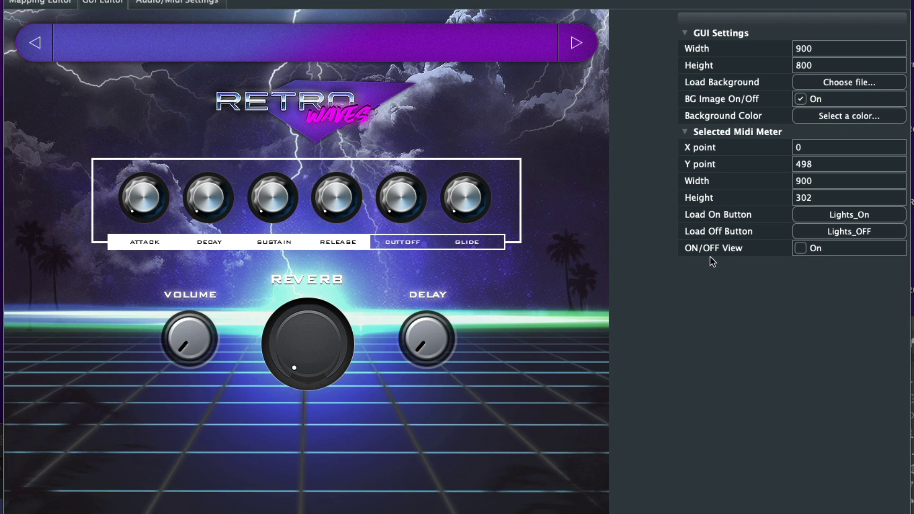
{"action": "left_click", "coordinate": [801, 248]}
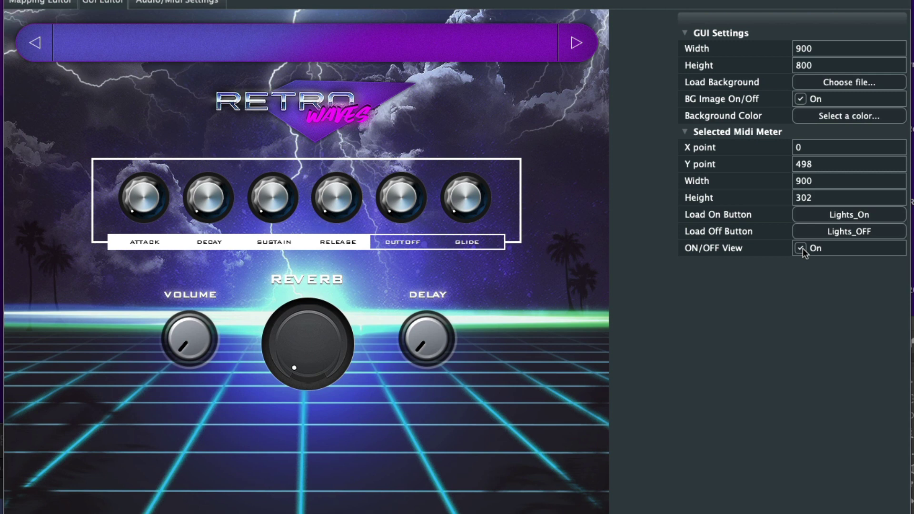
{"action": "left_click", "coordinate": [801, 248]}
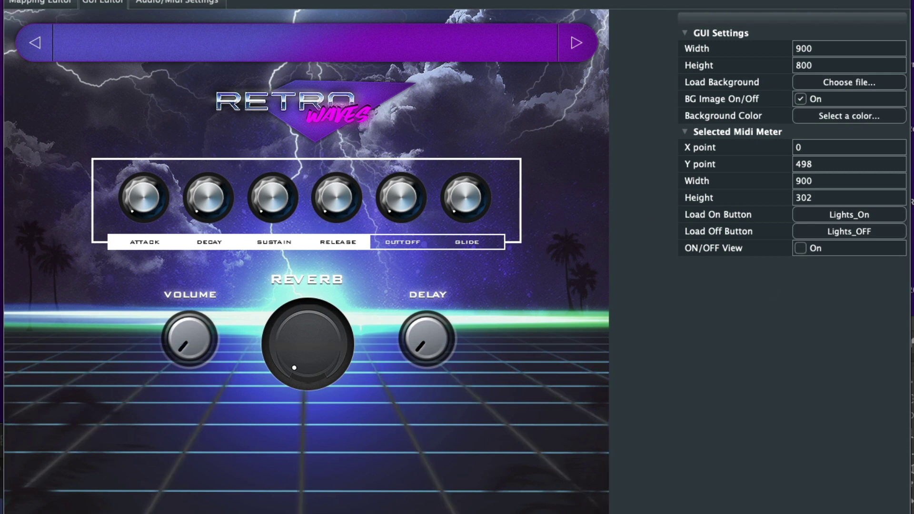
- In the Mapping Editor, import 1.wav at C3 and stretch its zone across lower and middle keys
{"action": "left_click", "coordinate": [47, 3]}
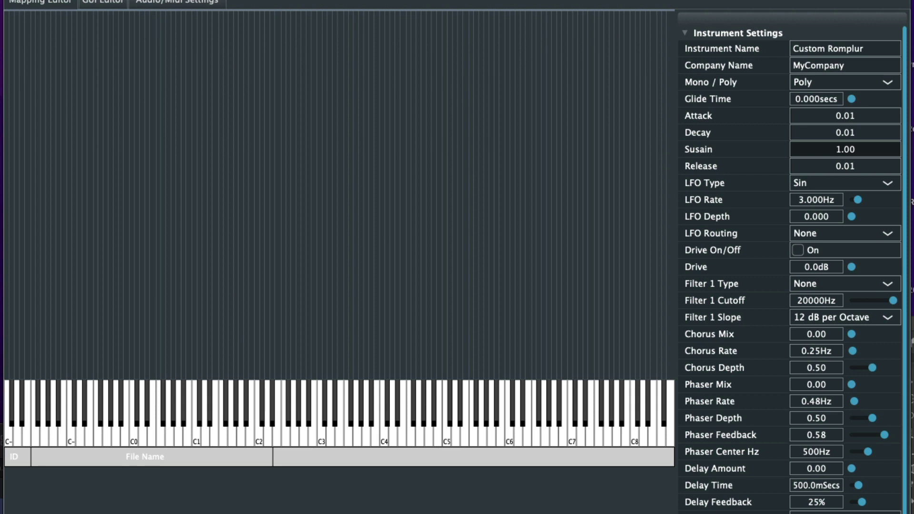
{"action": "left_click", "coordinate": [244, 168]}
{"action": "left_click", "coordinate": [443, 301]}
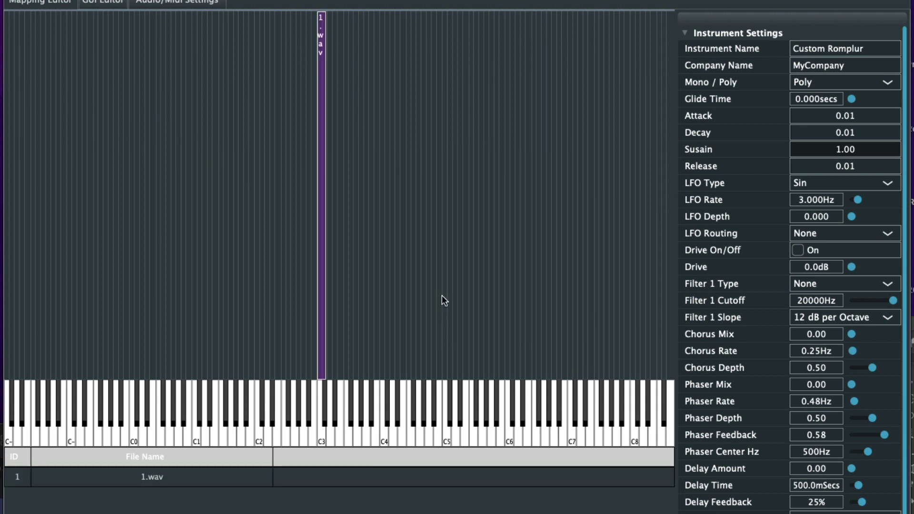
{"action": "left_click_drag", "start_coordinate": [324, 148], "coordinate": [674, 157]}
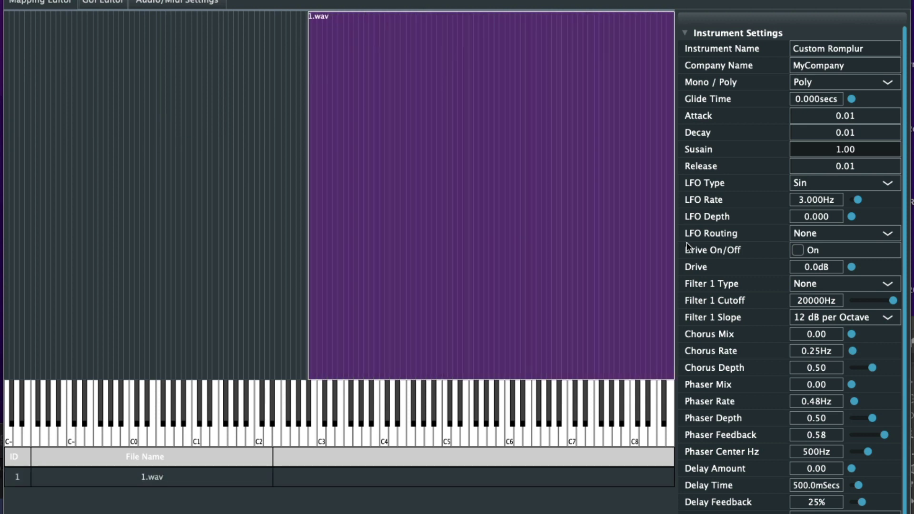
{"action": "left_click_drag", "start_coordinate": [329, 225], "coordinate": [275, 238]}
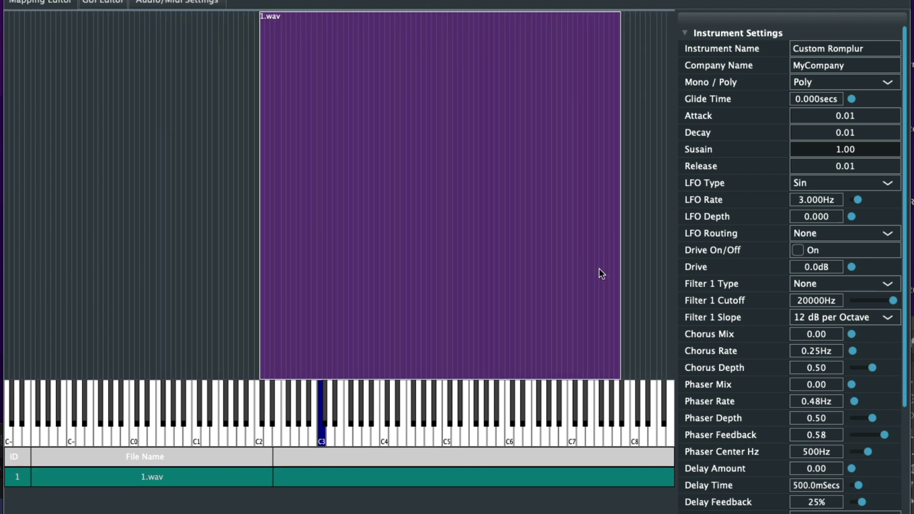
{"action": "left_click_drag", "start_coordinate": [618, 267], "coordinate": [673, 267]}
{"action": "left_click_drag", "start_coordinate": [262, 264], "coordinate": [51, 273]}
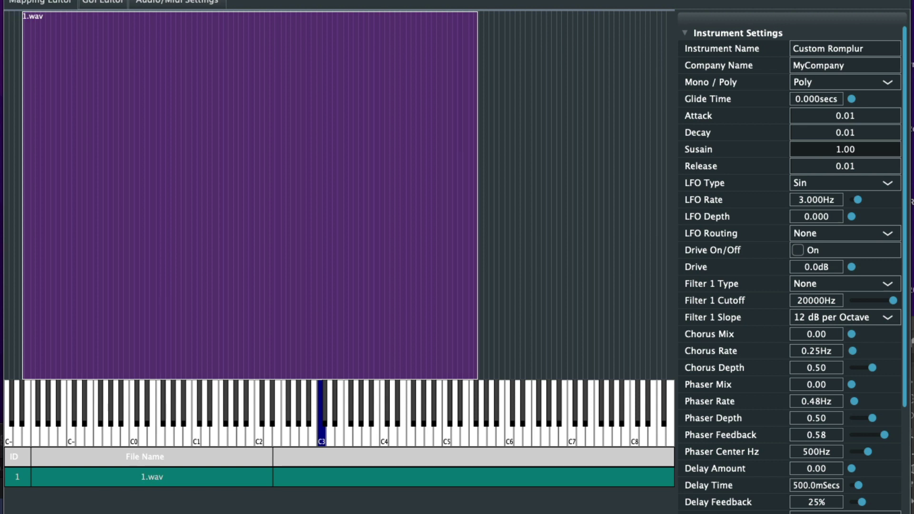
- Export the Retro Waves instrument as a plug-in with the AU - macOS format
{"action": "key", "text": "super+e"}
{"action": "left_click", "coordinate": [409, 228]}
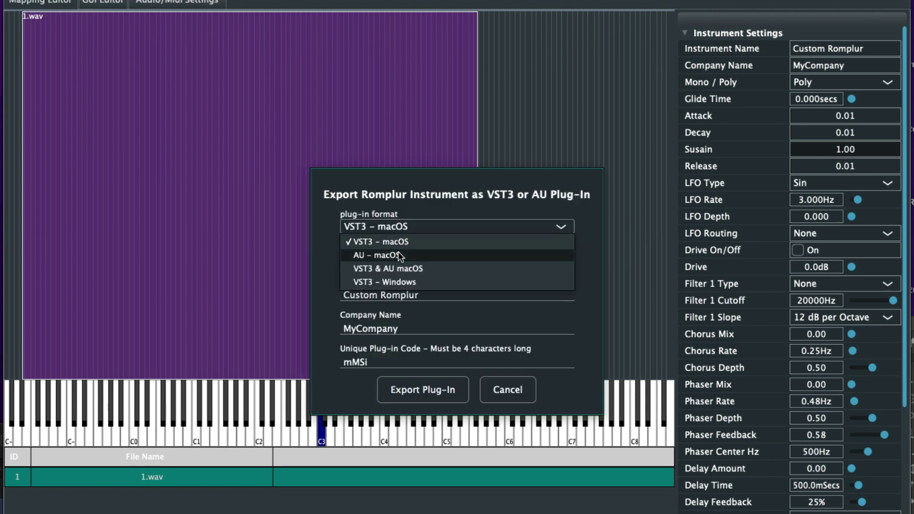
{"action": "left_click", "coordinate": [398, 251]}
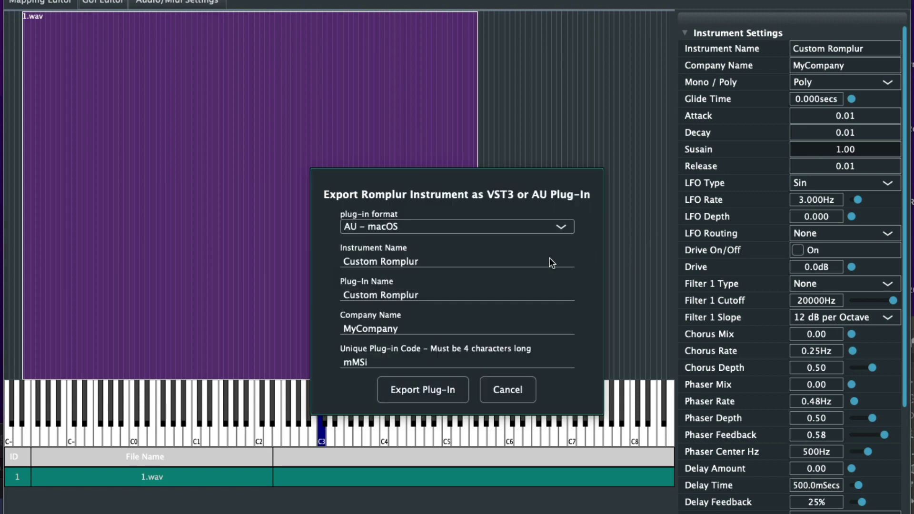
{"action": "left_click", "coordinate": [396, 260]}
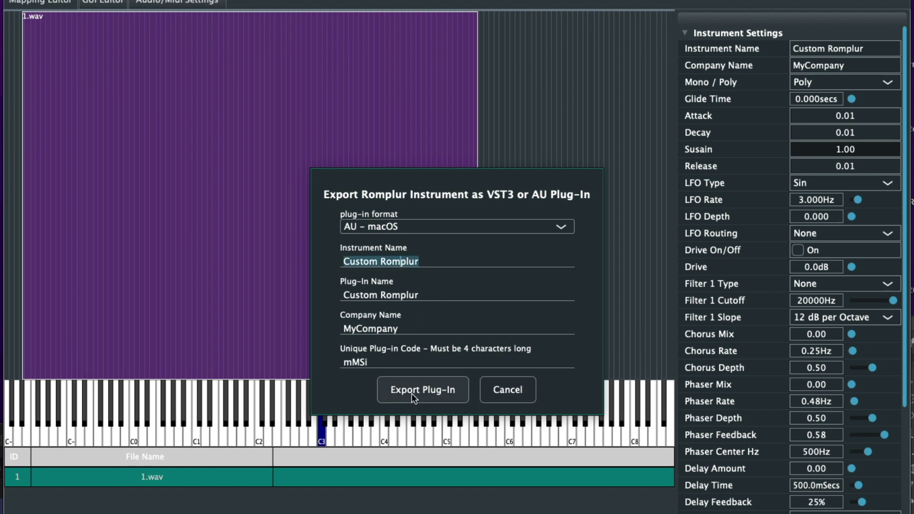
{"action": "left_click", "coordinate": [517, 396]}
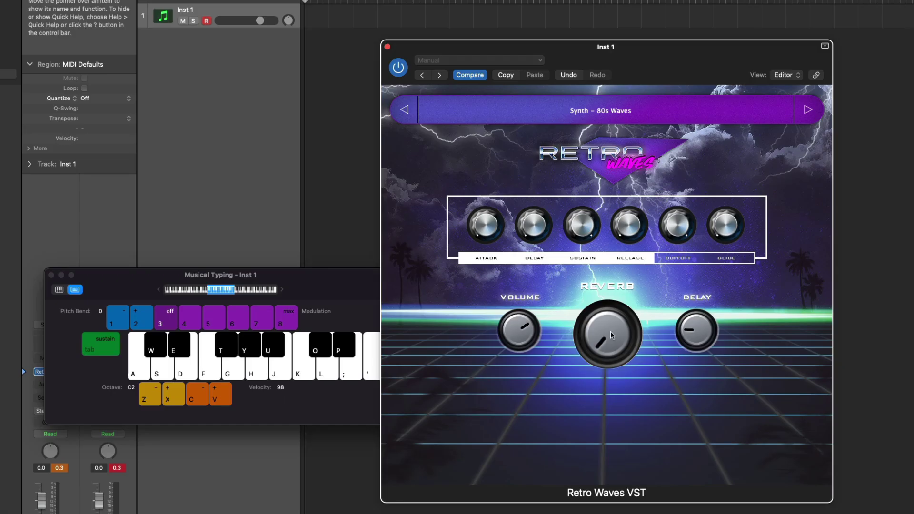
- Raise the Reverb knob and play J, F and K notes to light the grid floor
{"action": "left_click_drag", "start_coordinate": [608, 322], "coordinate": [609, 310]}
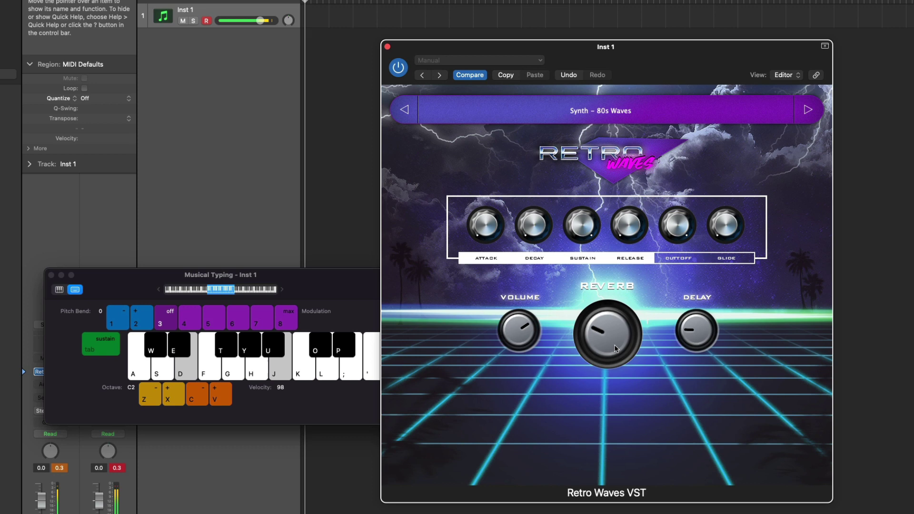
{"action": "key", "text": "j"}
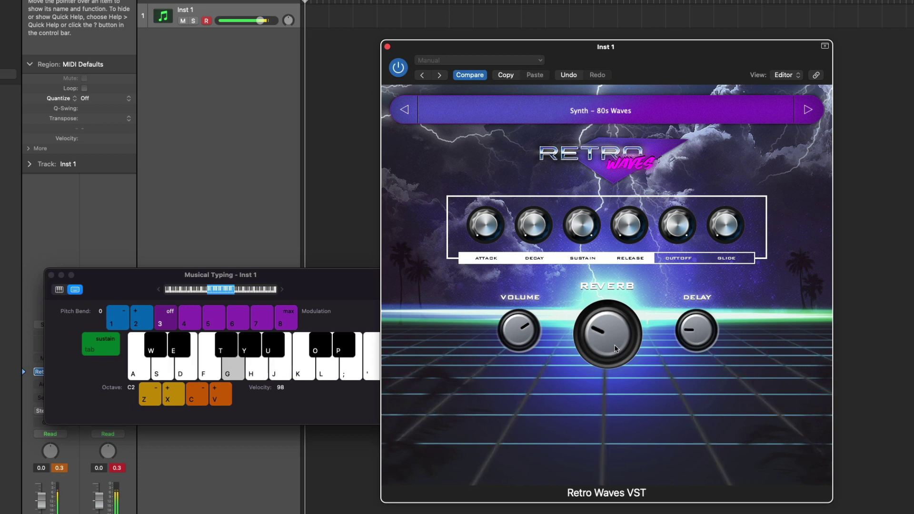
{"action": "key", "text": "f"}
{"action": "key", "text": "k"}
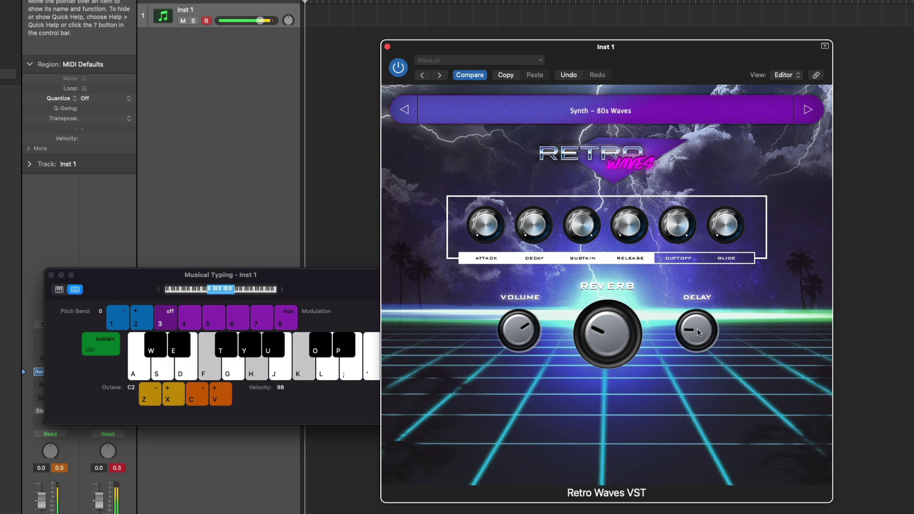
{"action": "left_click_drag", "start_coordinate": [625, 336], "coordinate": [626, 325]}
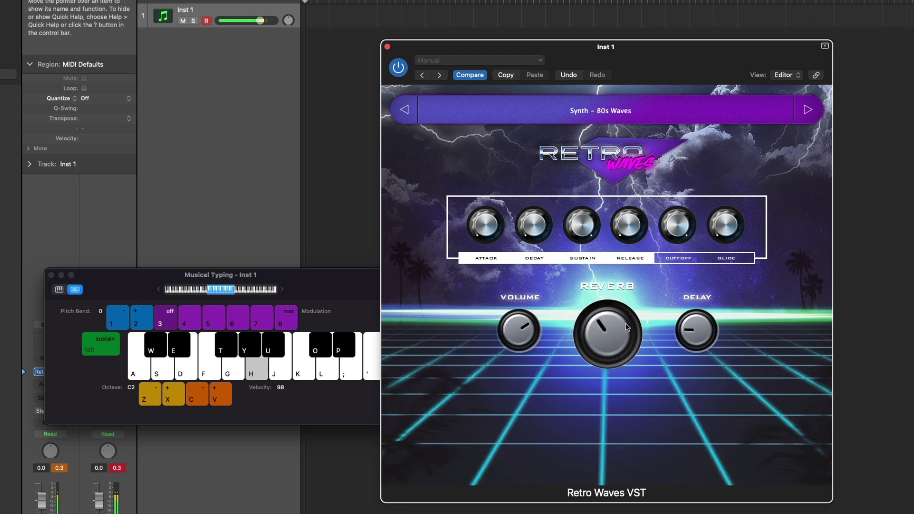